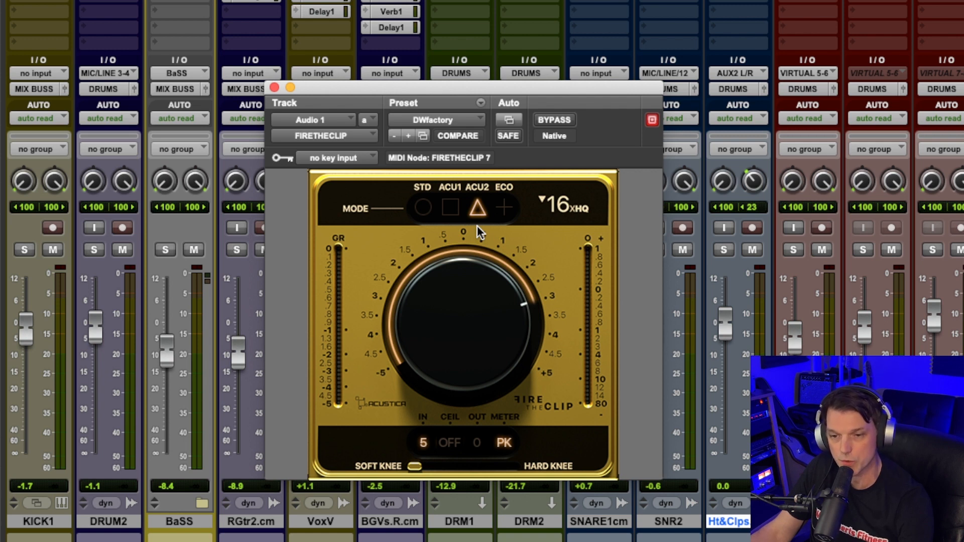
Set FIRETHECLIP on Audio 1 to ECO mode, hard knee and an input range of 20, and change its ceiling option
{"action": "left_click", "coordinate": [505, 207]}
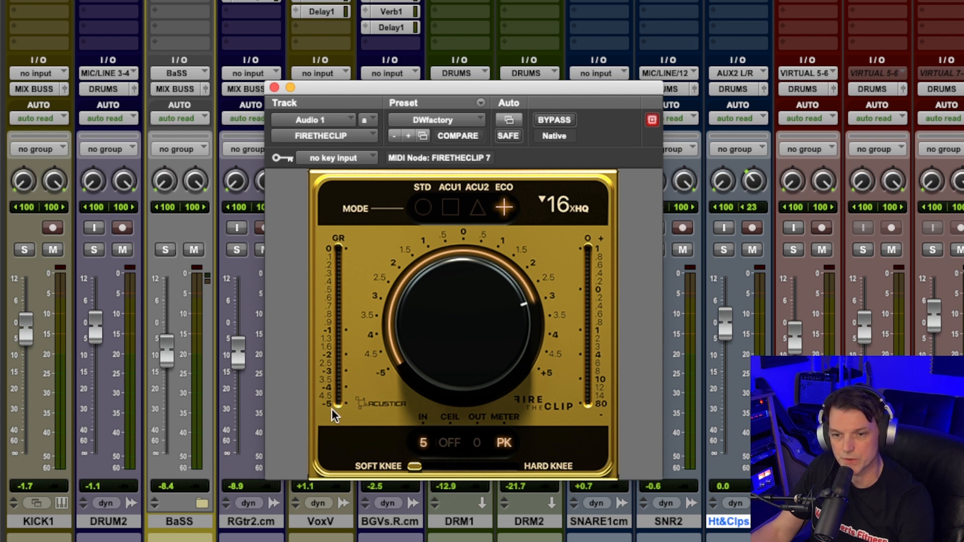
{"action": "left_click_drag", "start_coordinate": [477, 316], "coordinate": [448, 380]}
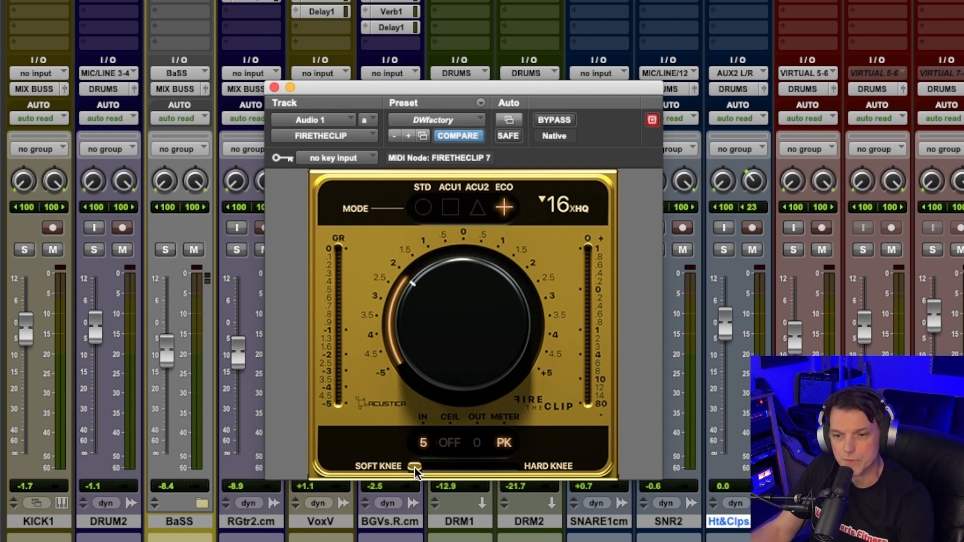
{"action": "left_click_drag", "start_coordinate": [469, 468], "coordinate": [617, 470]}
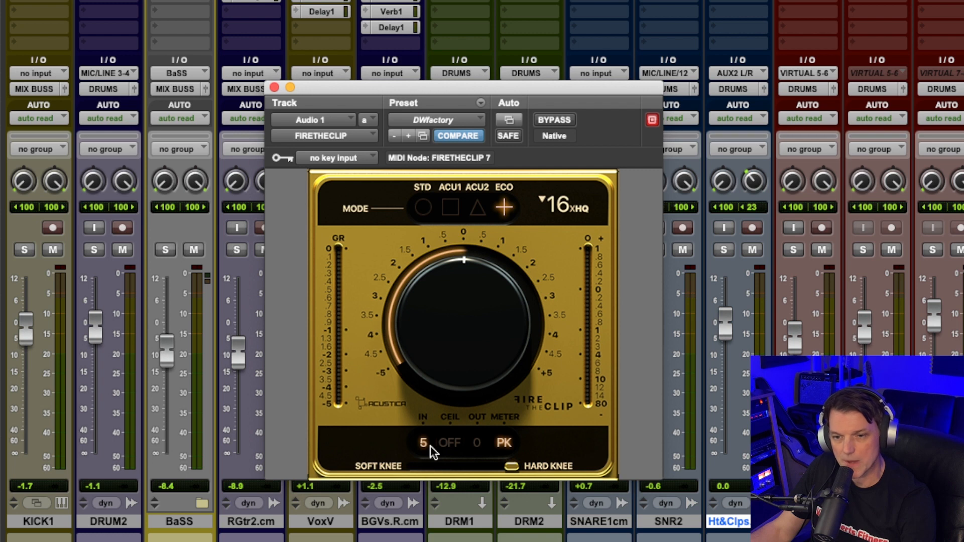
{"action": "left_click", "coordinate": [430, 449]}
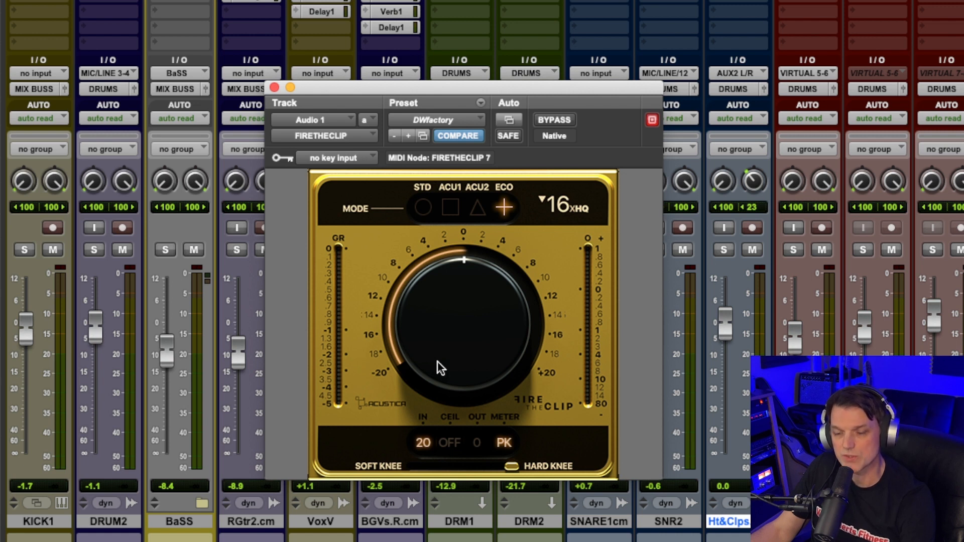
{"action": "left_click", "coordinate": [448, 442]}
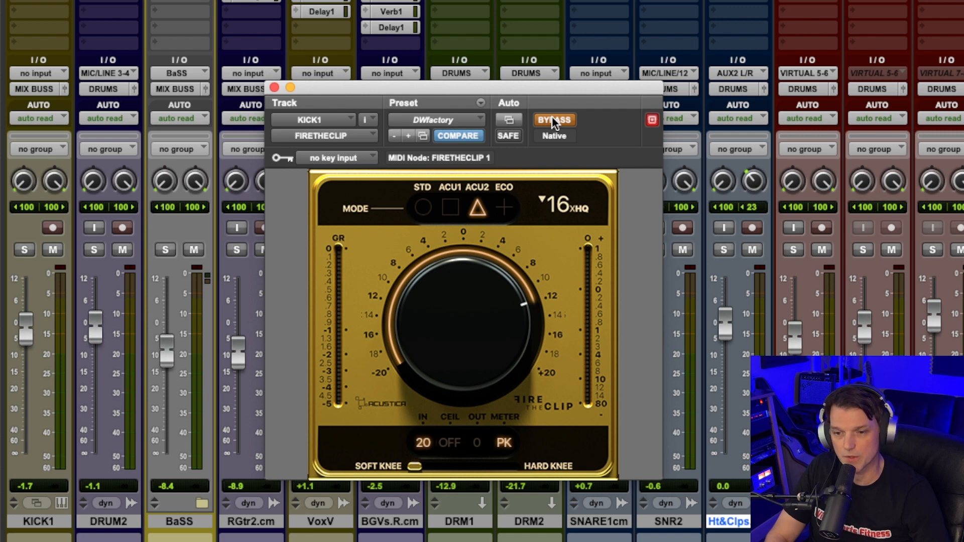
Audition the KICK1 and DRUM2 tracks soloed, taking FIRETHECLIP out of bypass on each one
{"action": "left_click", "coordinate": [25, 250]}
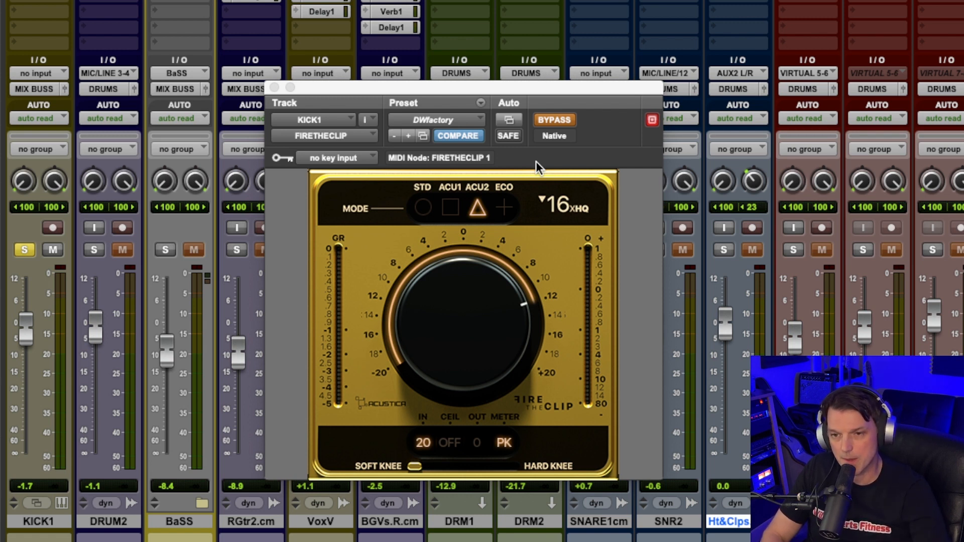
{"action": "key", "text": "space"}
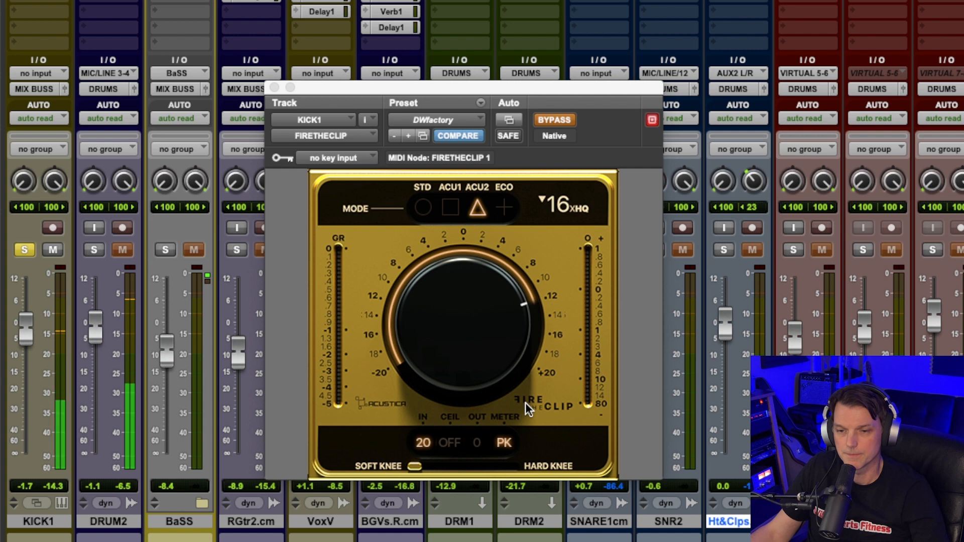
{"action": "left_click", "coordinate": [559, 121]}
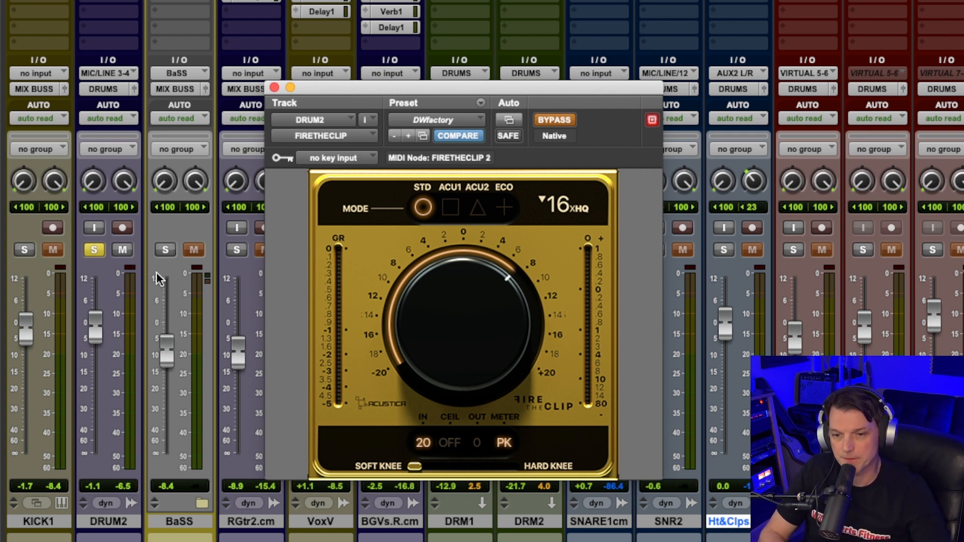
{"action": "key", "text": "space"}
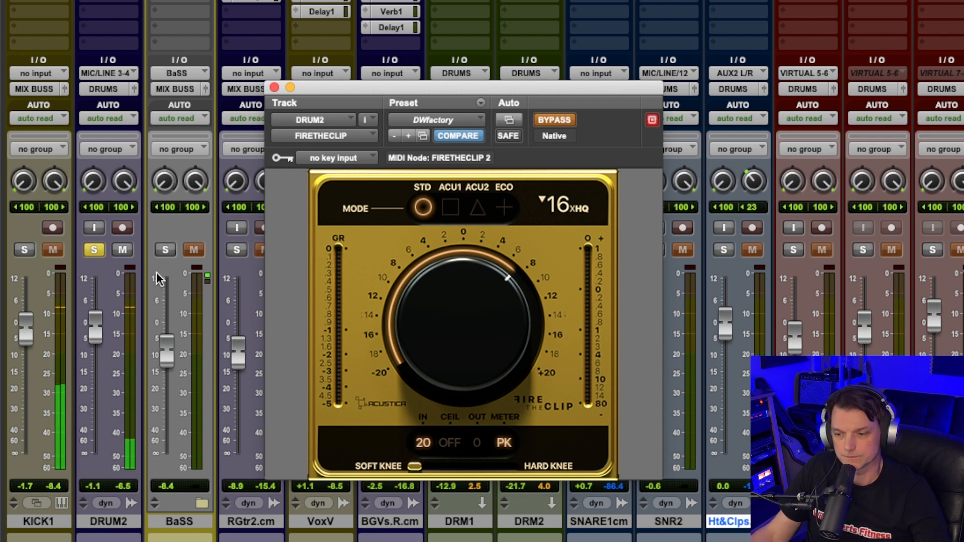
{"action": "left_click", "coordinate": [546, 120]}
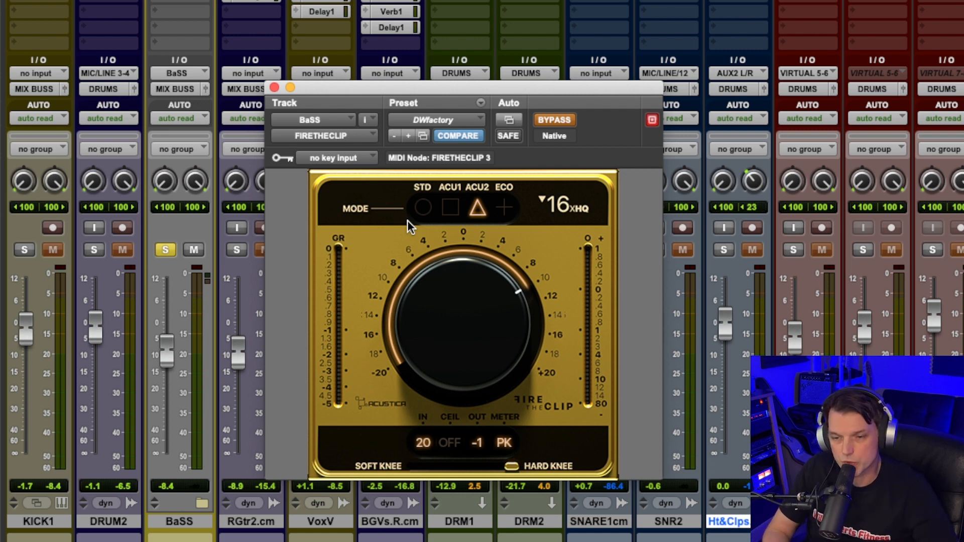
Take FIRETHECLIP out of bypass on the BaSS and RGtr2.cm tracks, and raise the BaSS clipper's main knob during playback
{"action": "left_click", "coordinate": [549, 120]}
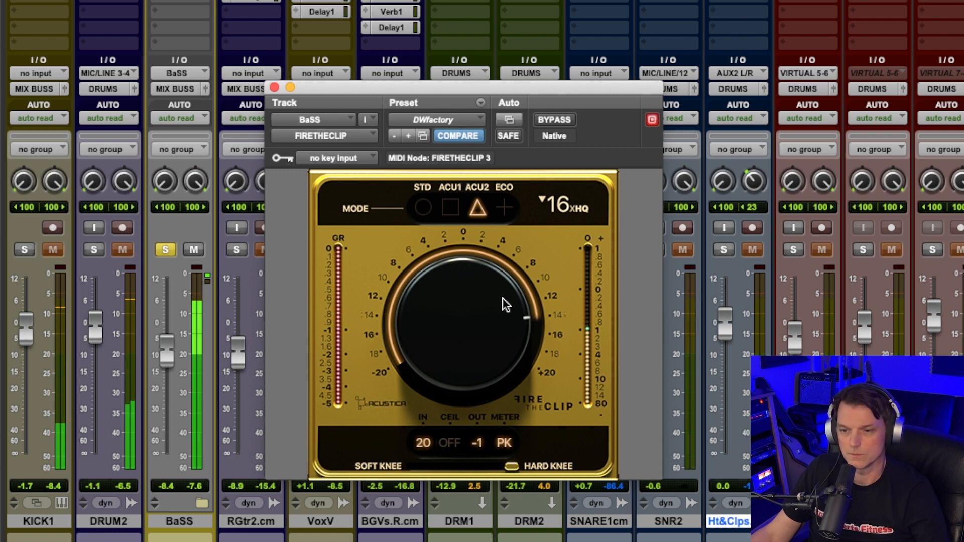
{"action": "left_click_drag", "start_coordinate": [502, 297], "coordinate": [548, 257]}
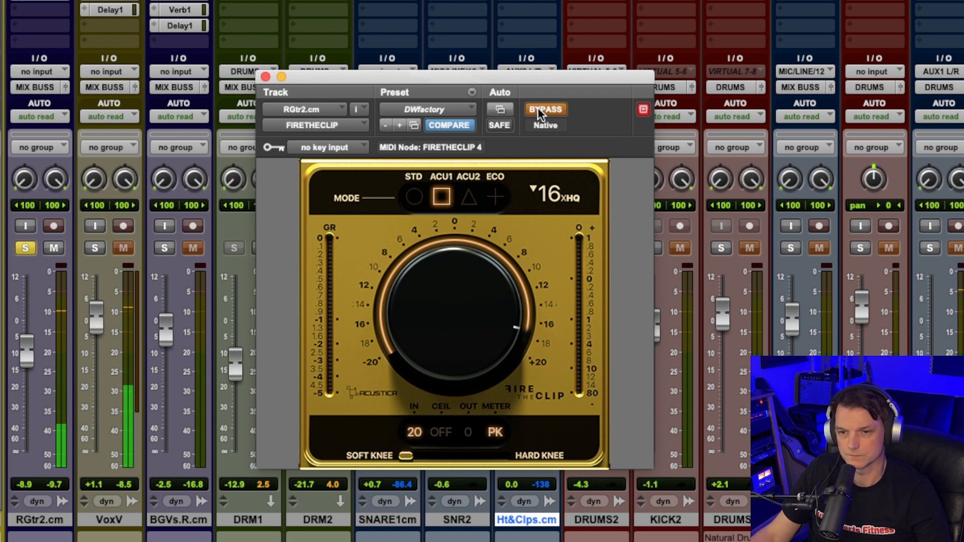
{"action": "left_click", "coordinate": [538, 108]}
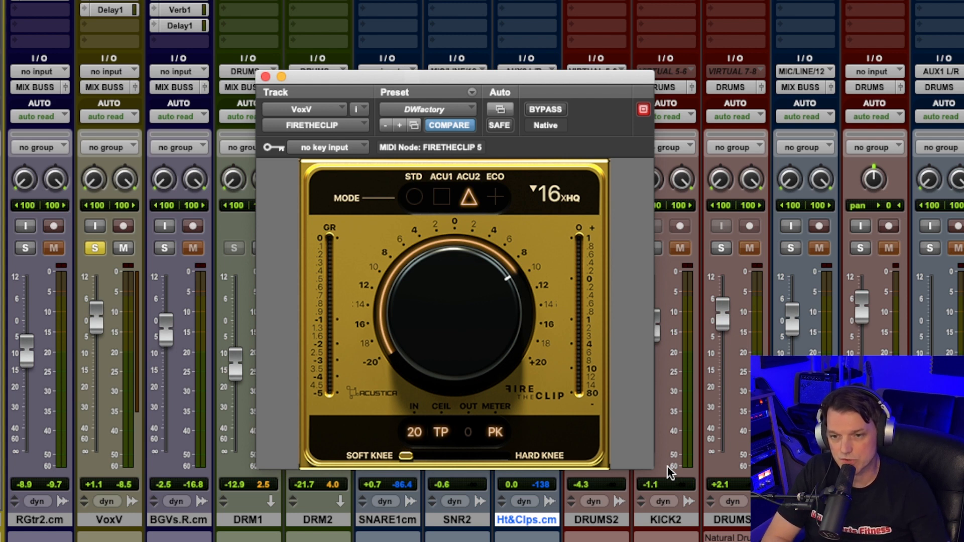
Toggle FIRETHECLIP's bypass on the soloed VoxV track and readjust its main knob while listening
{"action": "left_click", "coordinate": [546, 110]}
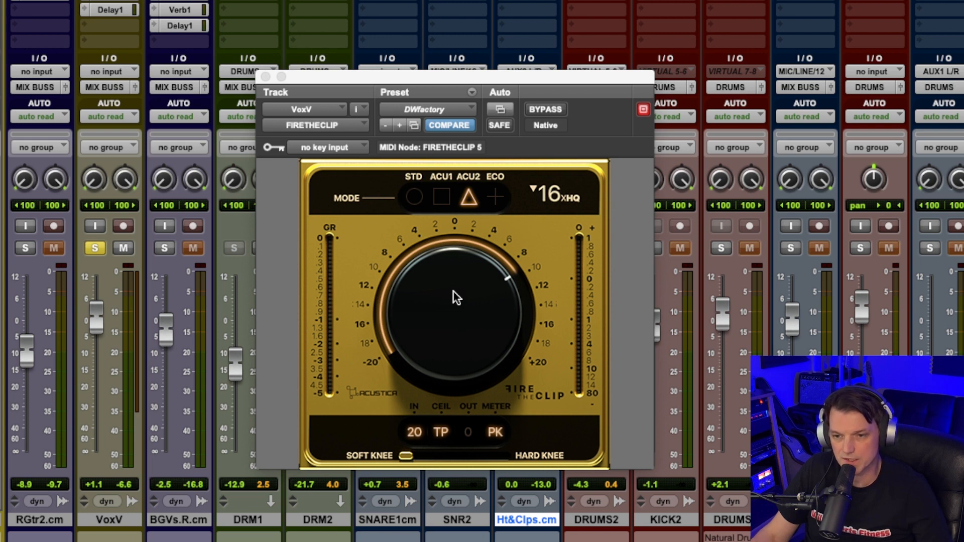
{"action": "left_click_drag", "start_coordinate": [453, 291], "coordinate": [474, 305]}
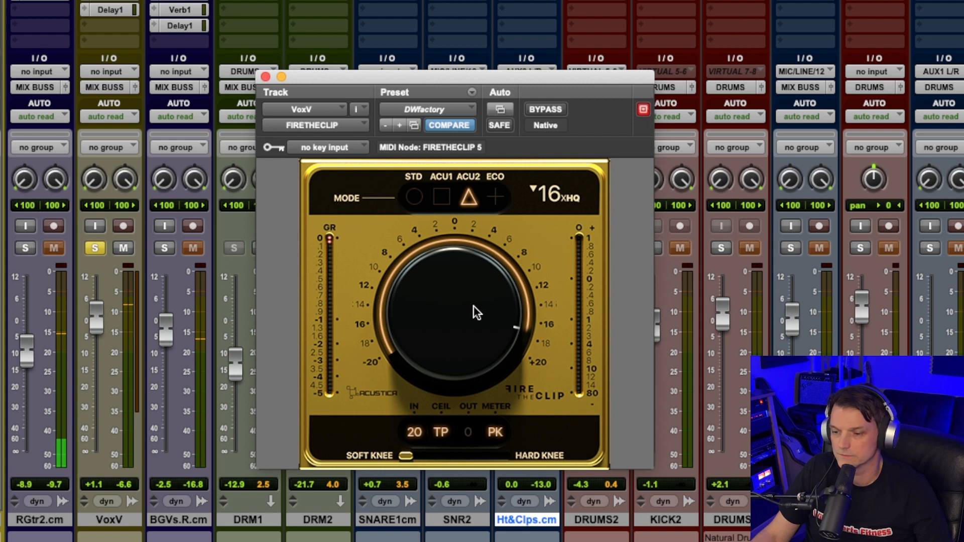
{"action": "left_click_drag", "start_coordinate": [474, 305], "coordinate": [470, 325]}
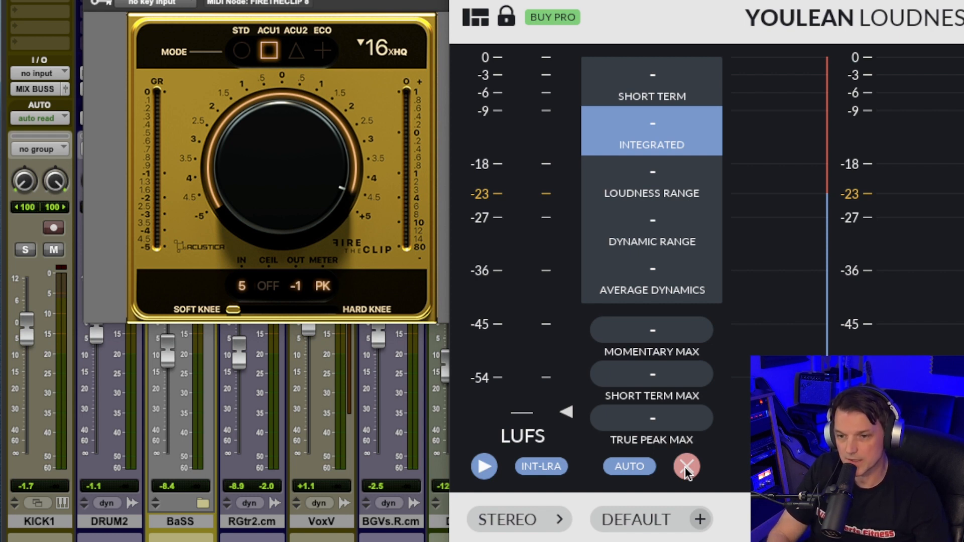
Measure the mix's loudness, raise the mix clipper's main knob to about +5, and reset the loudness meter for another playback
{"action": "key", "text": "space"}
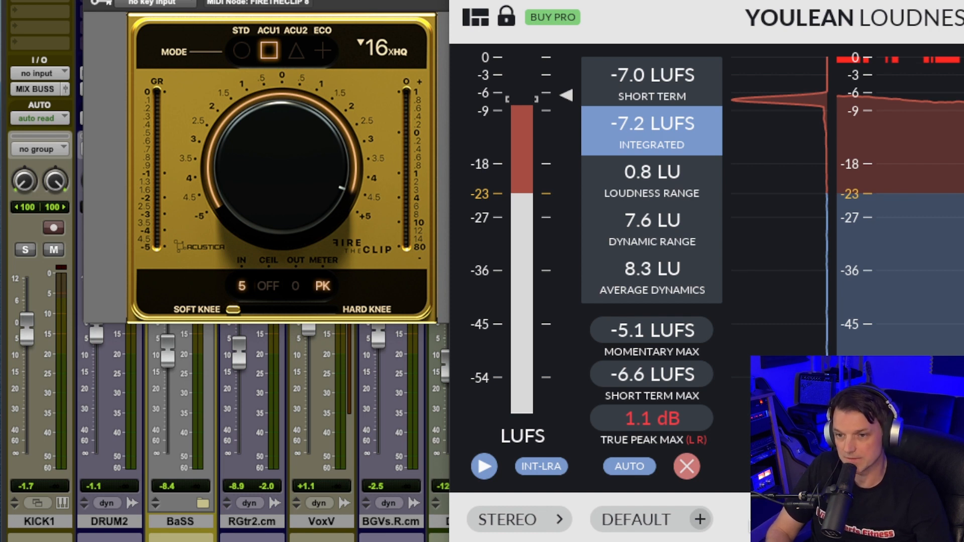
{"action": "left_click_drag", "start_coordinate": [300, 180], "coordinate": [300, 170]}
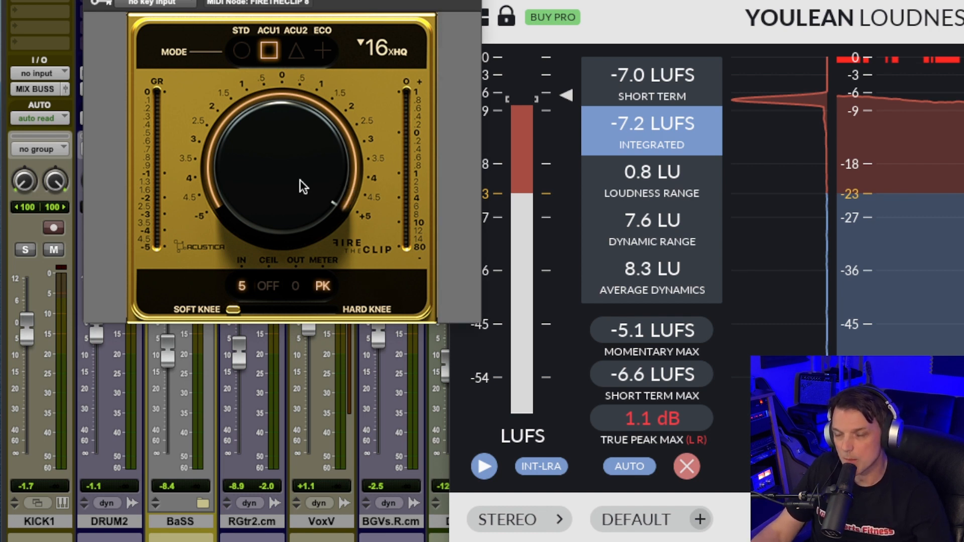
{"action": "left_click", "coordinate": [687, 466]}
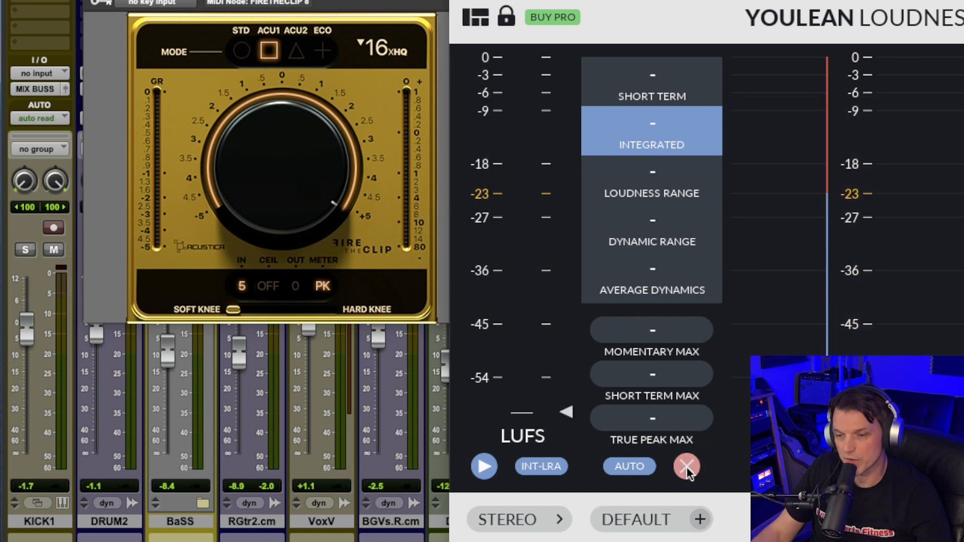
{"action": "key", "text": "space"}
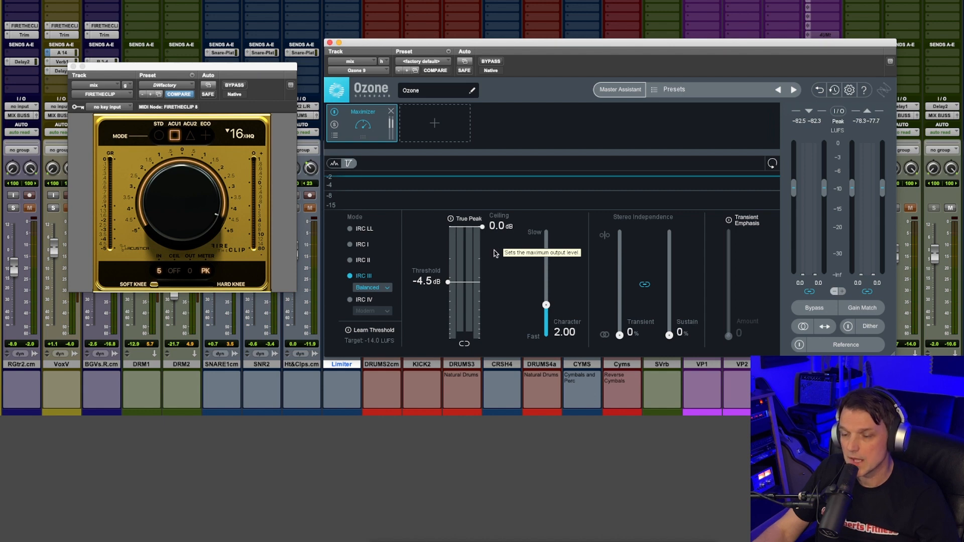
Bypass the Ozone Maximizer on the mix and reposition the FIRETHECLIP window beside it
{"action": "left_click", "coordinate": [491, 60]}
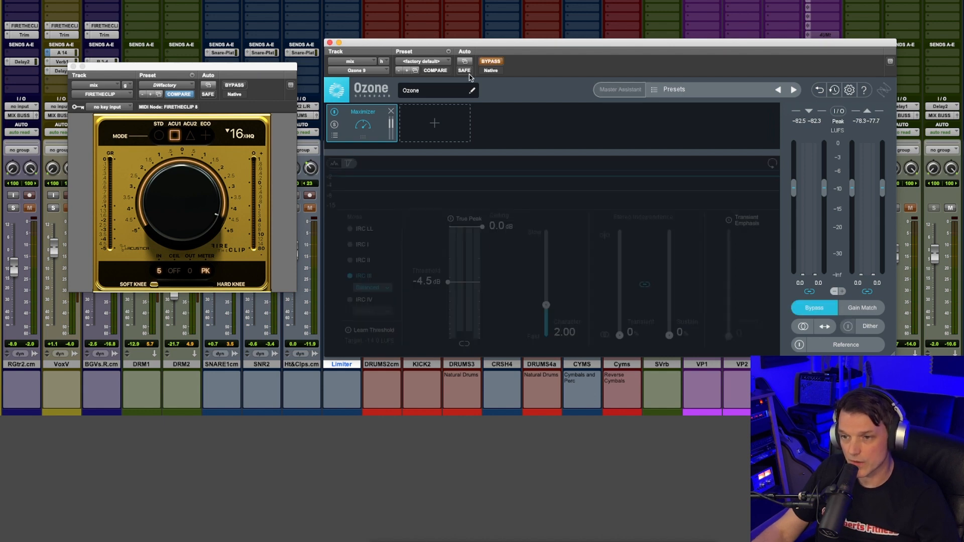
{"action": "left_click_drag", "start_coordinate": [236, 67], "coordinate": [237, 60]}
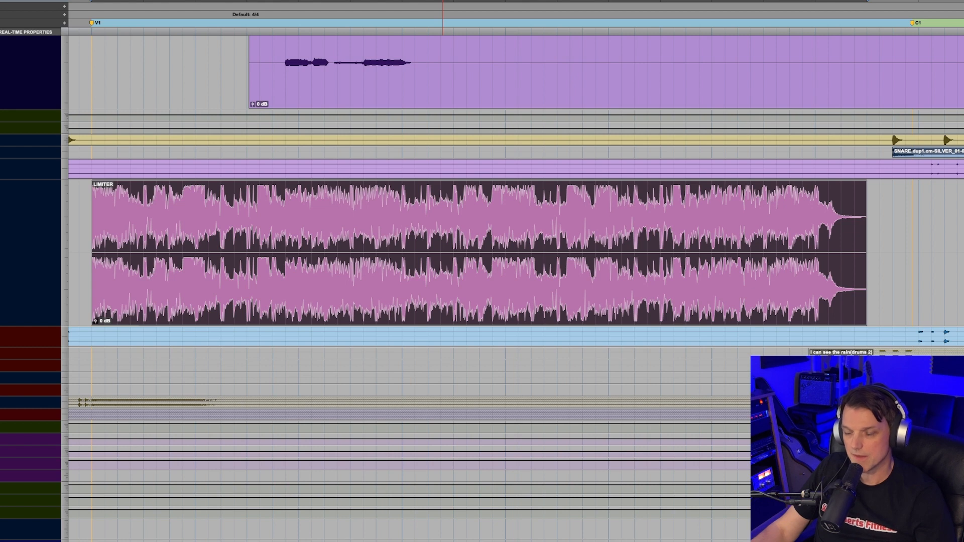
Alternate the printed mix track between its LIMITER and FIRE CLIP versions to compare their waveforms
{"action": "key", "text": "space"}
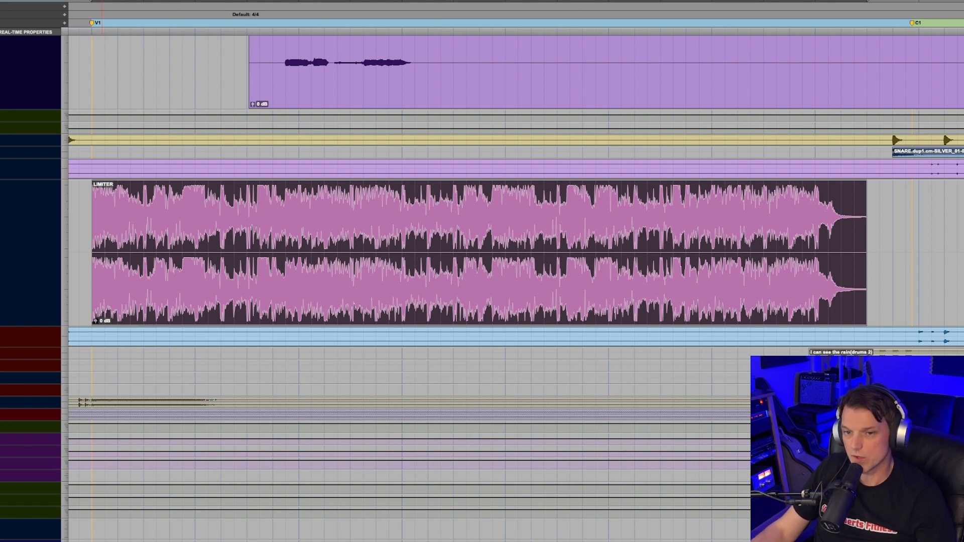
{"action": "key", "text": "shift+Down"}
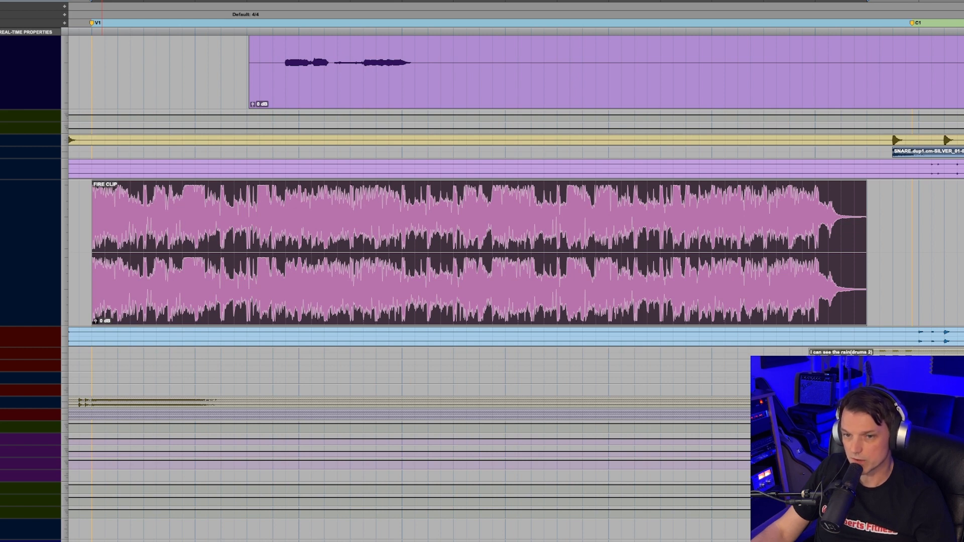
{"action": "key", "text": "shift+Up"}
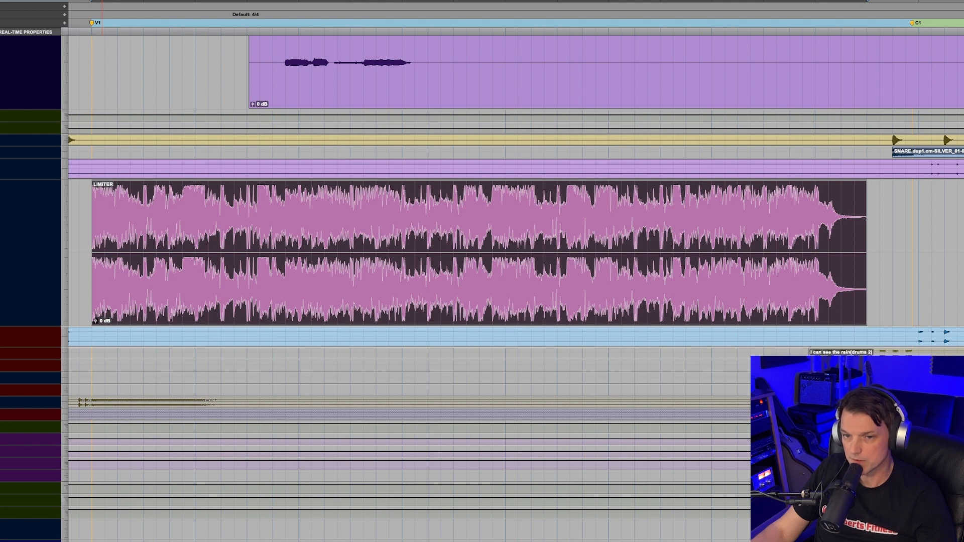
{"action": "key", "text": "shift+Down"}
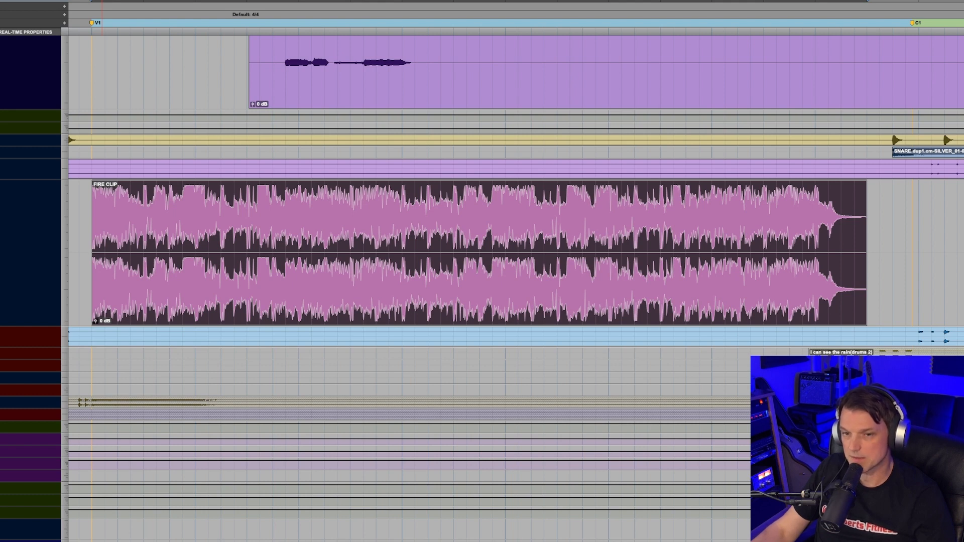
{"action": "scroll", "coordinate": [102, 251], "scroll_direction": "left", "scroll_amount": 1}
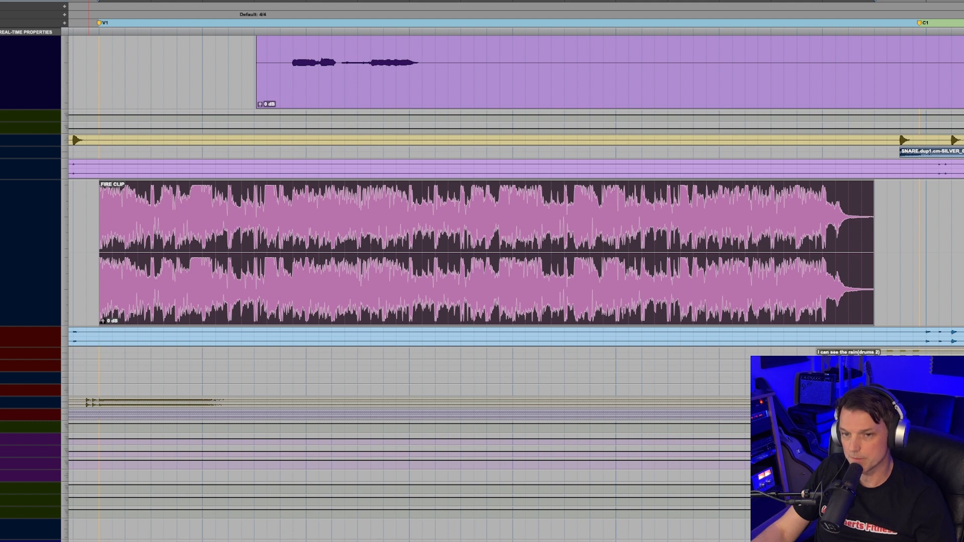
Play the LIMITER and FIRE CLIP versions of the printed mix in turn, ending with the LIMITER version from the V1 section
{"action": "key", "text": "shift+Up"}
{"action": "key", "text": "space"}
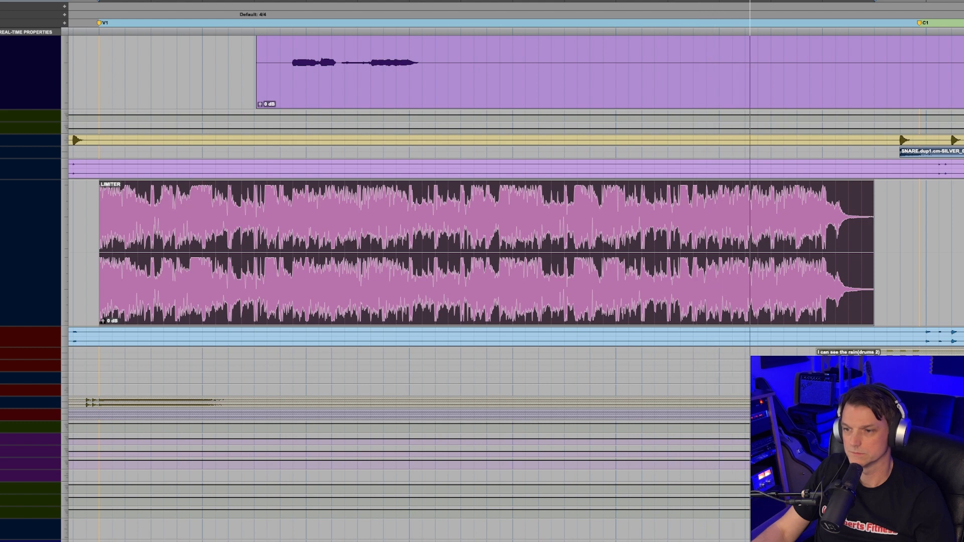
{"action": "key", "text": "space"}
{"action": "key", "text": "space"}
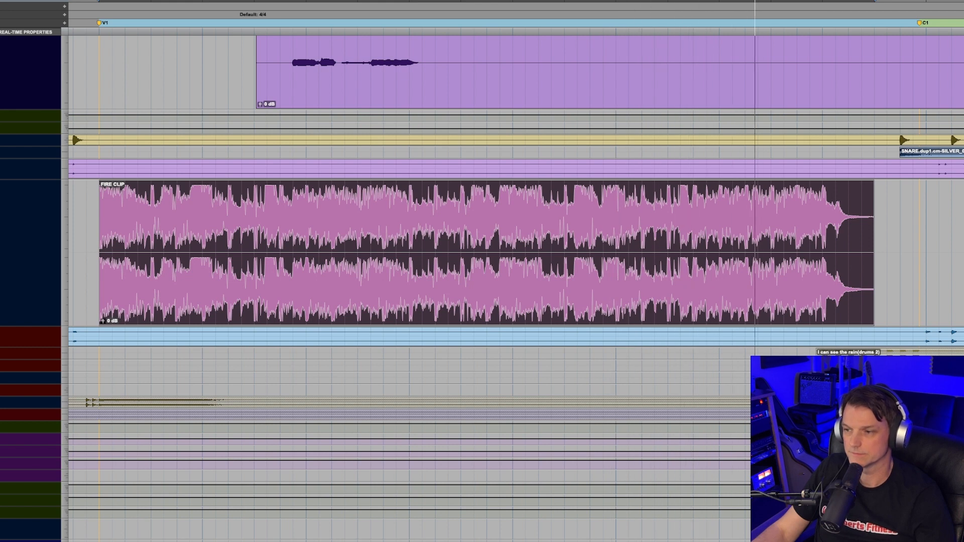
{"action": "key", "text": "space"}
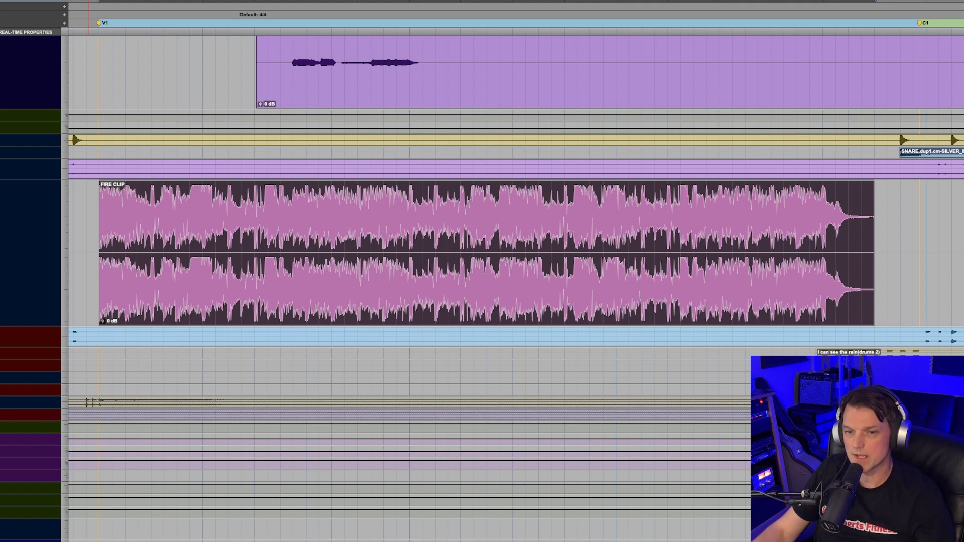
{"action": "key", "text": "shift+Down"}
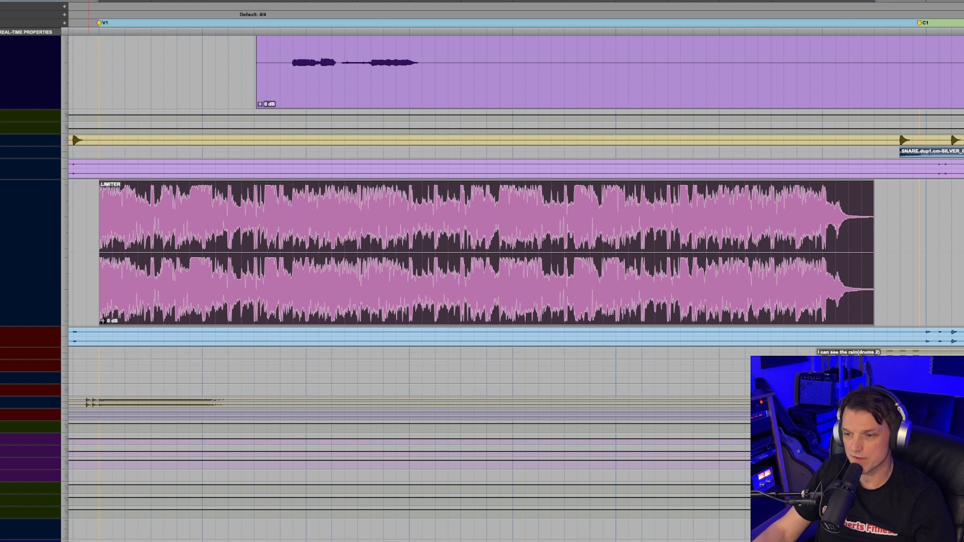
{"action": "key", "text": "space"}
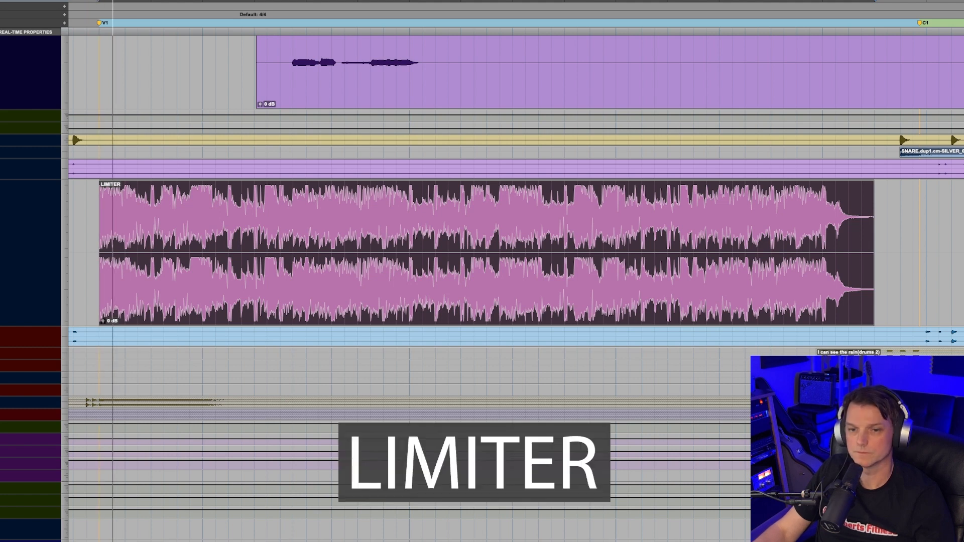